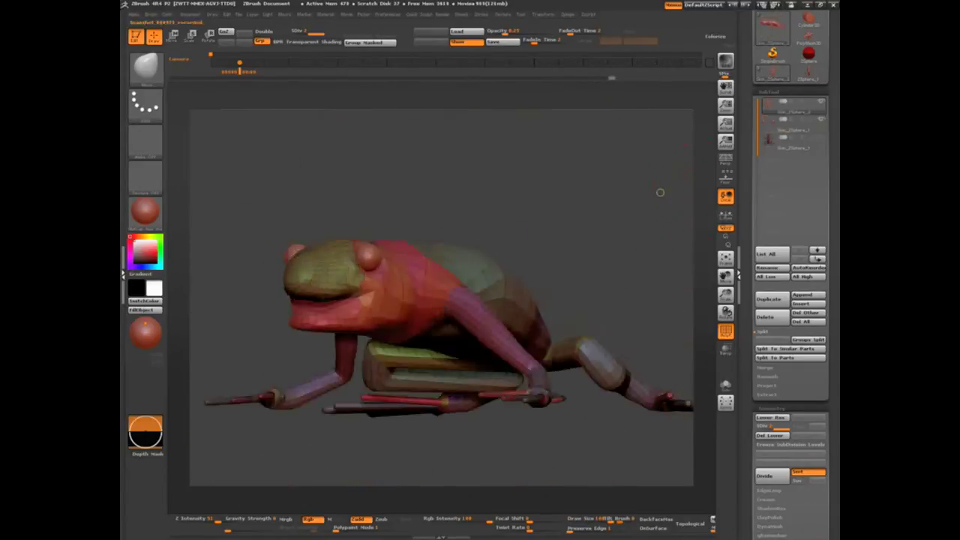
Overlay the frog reference image and resize the brush while sculpting the frog's smooth forms
click(481, 186)
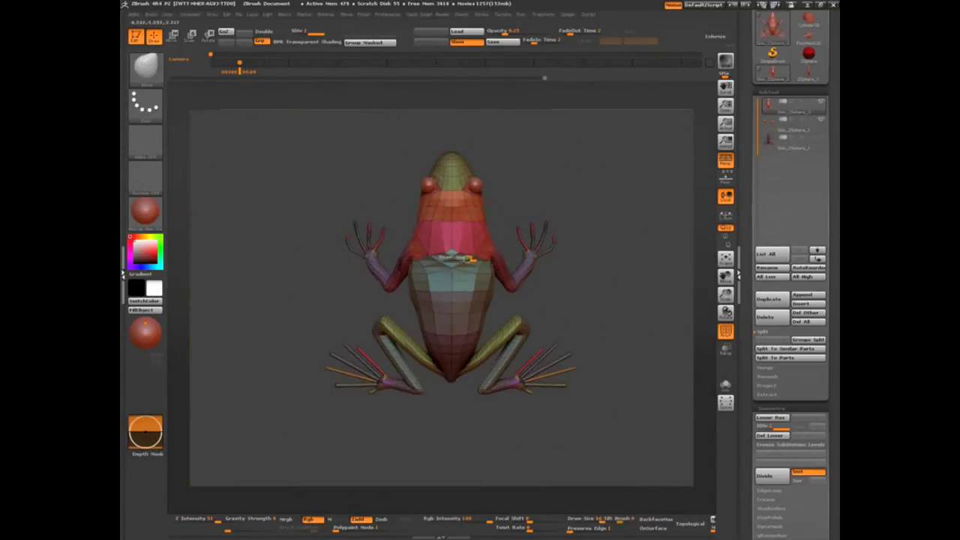
key(s)
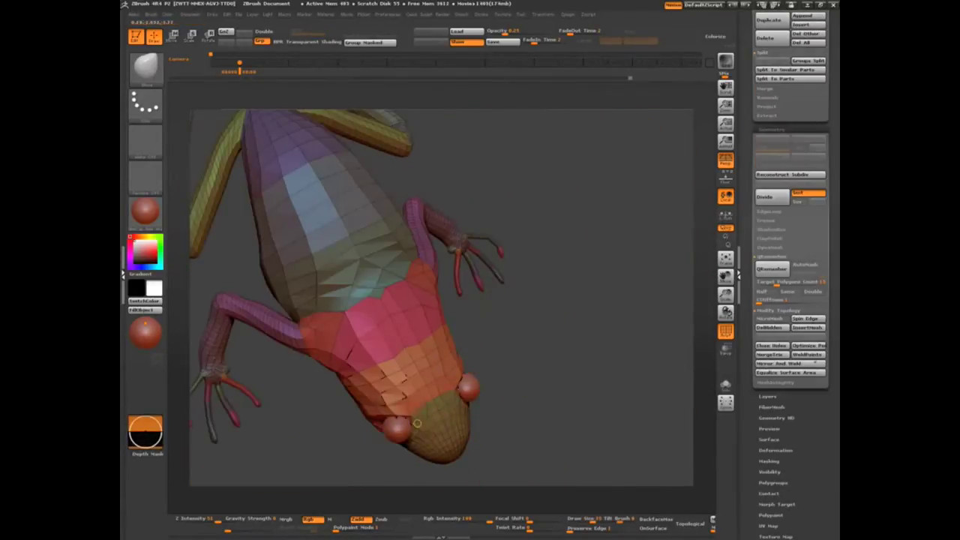
key(s)
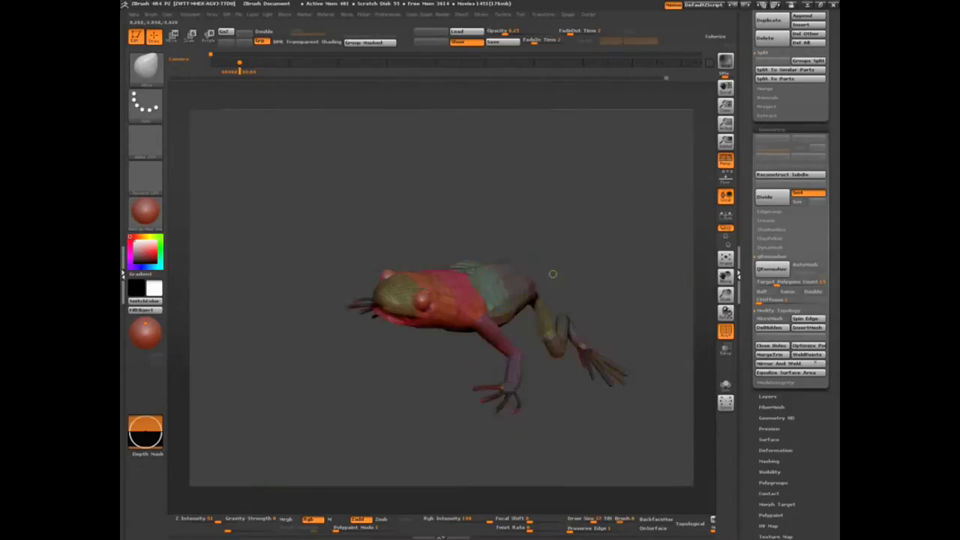
key(s)
key(s)
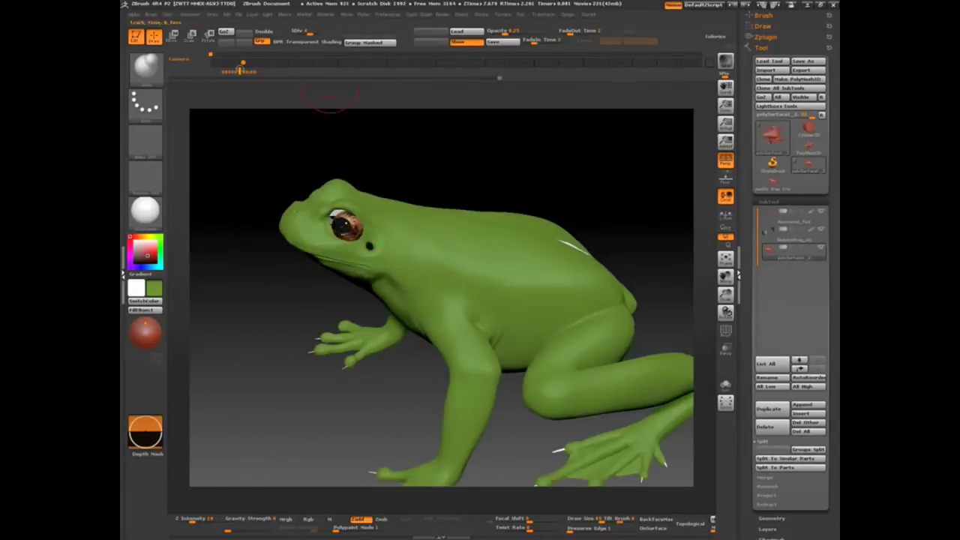
Hide most of the frog mesh, view it from above and zoom in on the head
key(s)
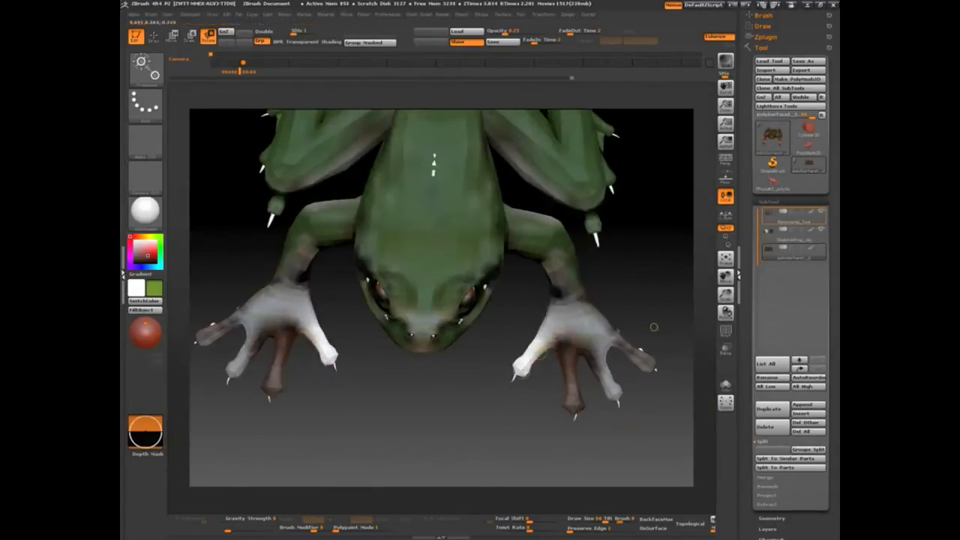
ctrl+shift+click(466, 389)
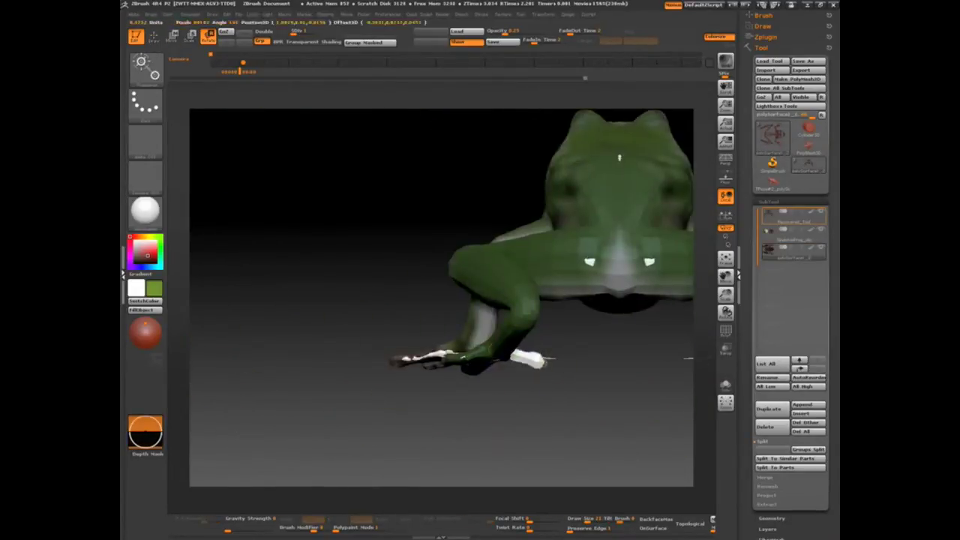
mouse_move(465, 435)
mouse_down()
mouse_move(534, 333)
mouse_move(574, 220)
mouse_up()
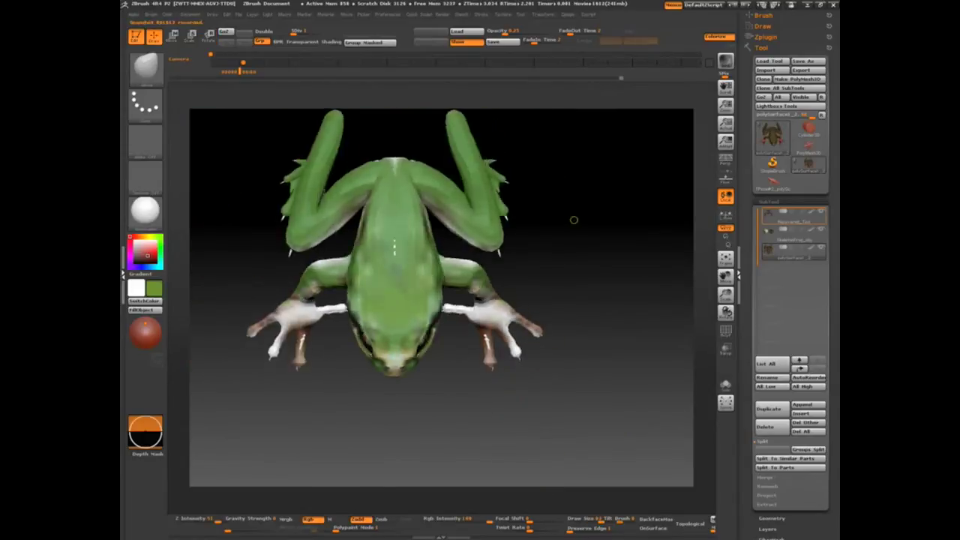
mouse_move(700, 262)
mouse_down()
mouse_move(540, 224)
mouse_move(660, 224)
mouse_move(525, 300)
mouse_up()
key(w)
Give the frog a plain grey matcap material from the material library
click(145, 209)
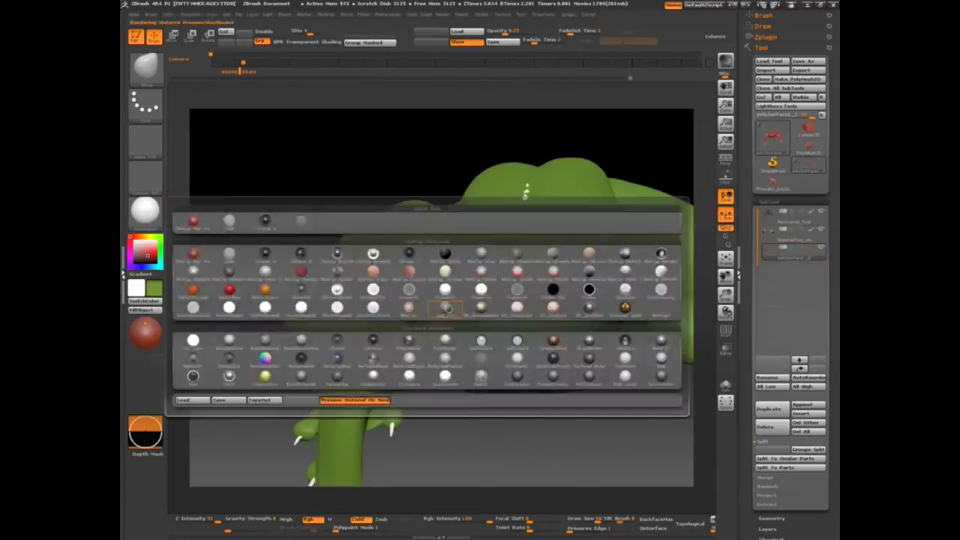
click(300, 277)
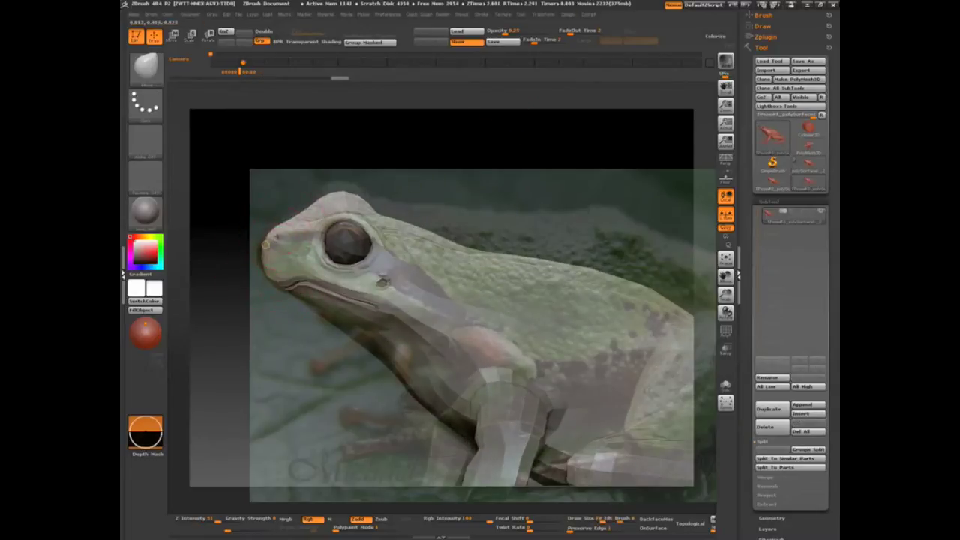
Resize the brush to sculpt the body, limbs, toe pads and bumpy skin
key(s)
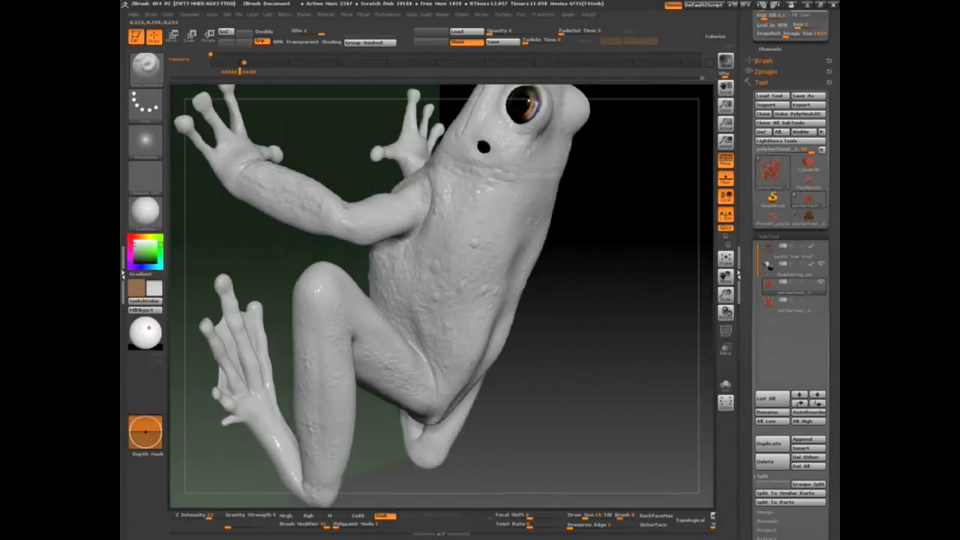
Fill the whole frog with bright green, ready to rotate the limbs into a leap
click(137, 253)
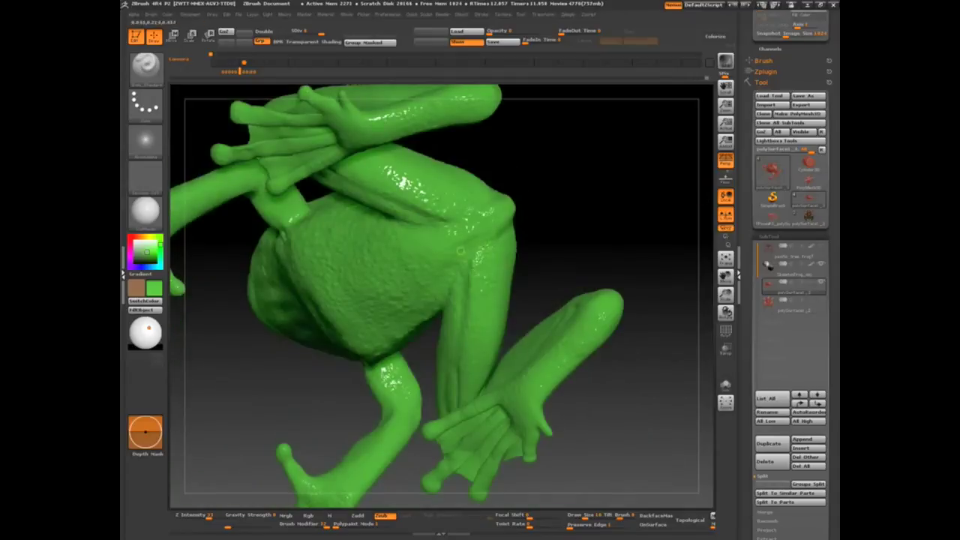
key(s)
key(r)
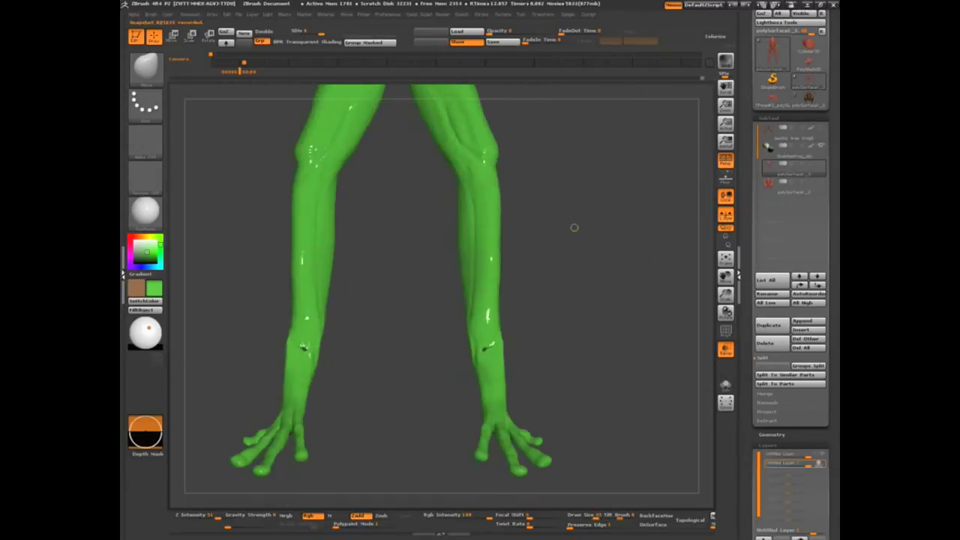
Resize the brush and turn the frog to view its back from above
key(s)
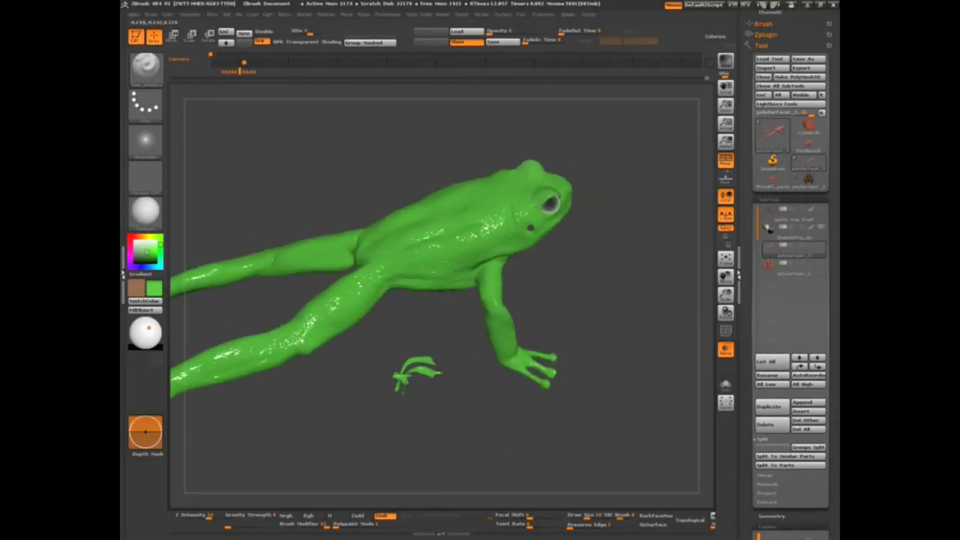
drag(583, 381, 443, 364)
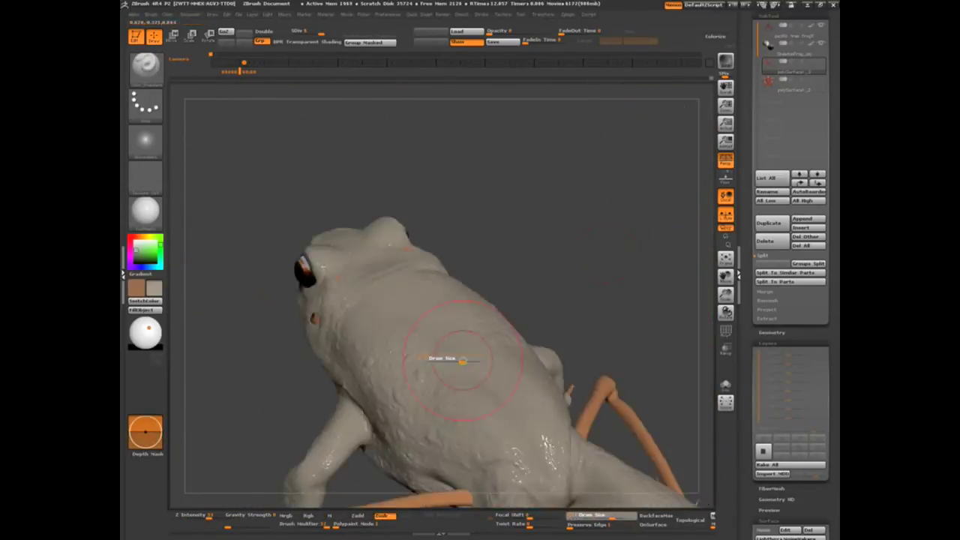
Polypaint the frog's limbs and flanks green at varying brush sizes, leaving the belly pale
key(s)
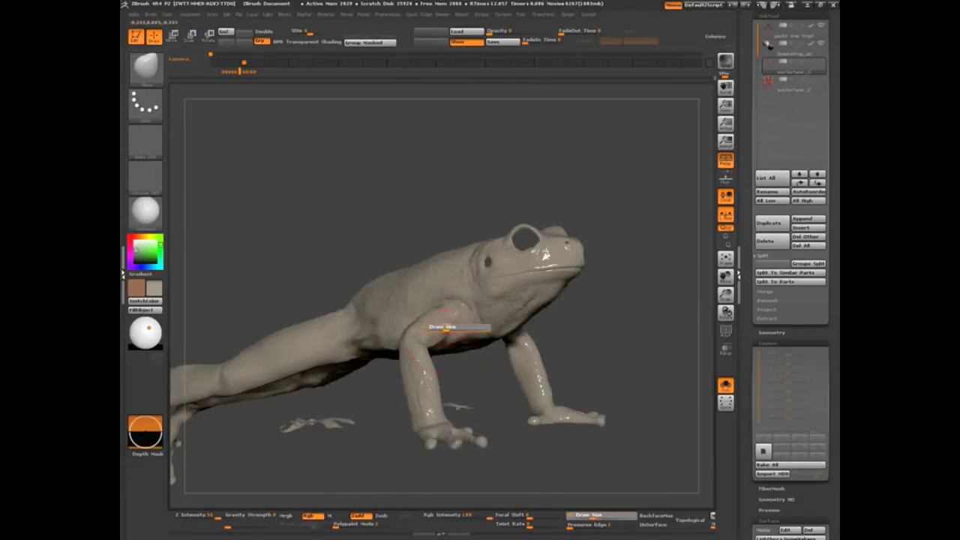
key(s)
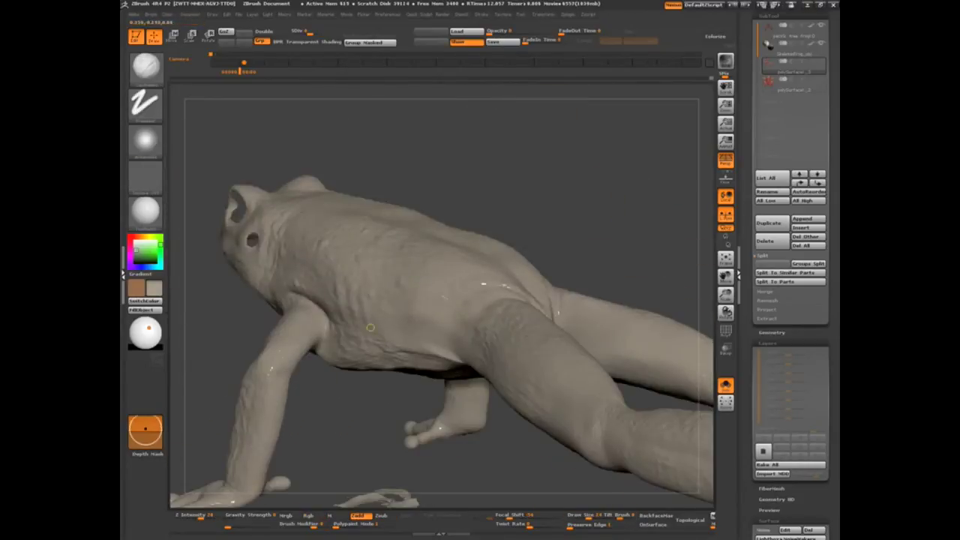
key(s)
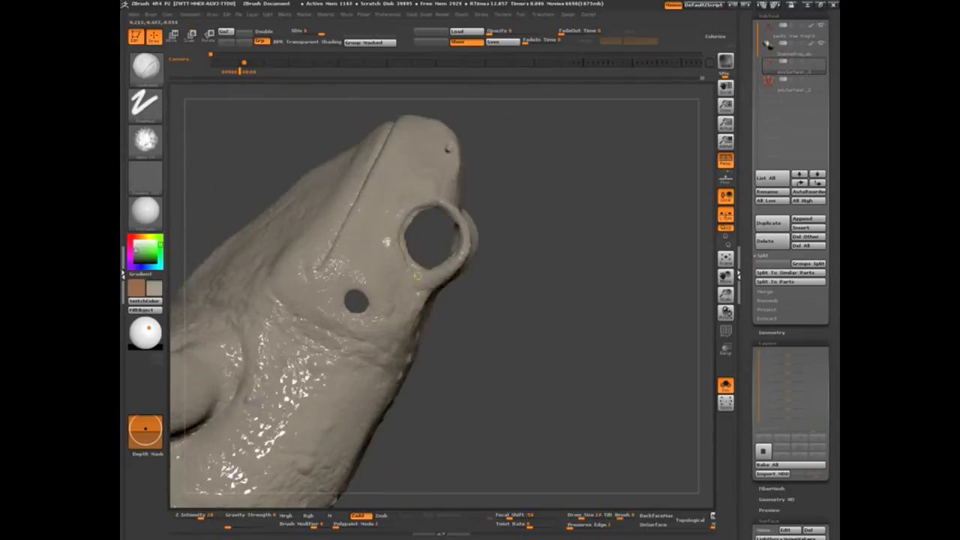
scroll(794, 375, up, 5)
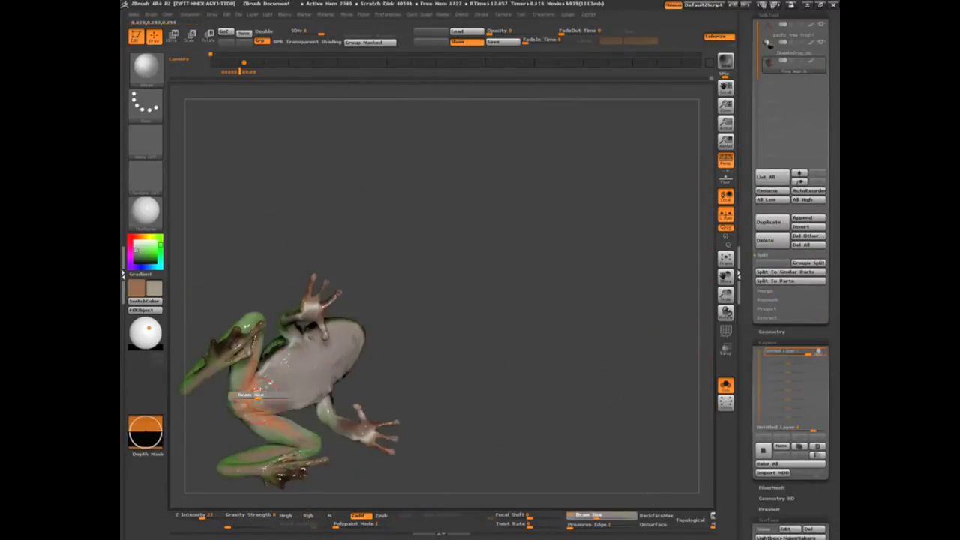
Resize the brush to paint darker mottled green over the frog's back
key(s)
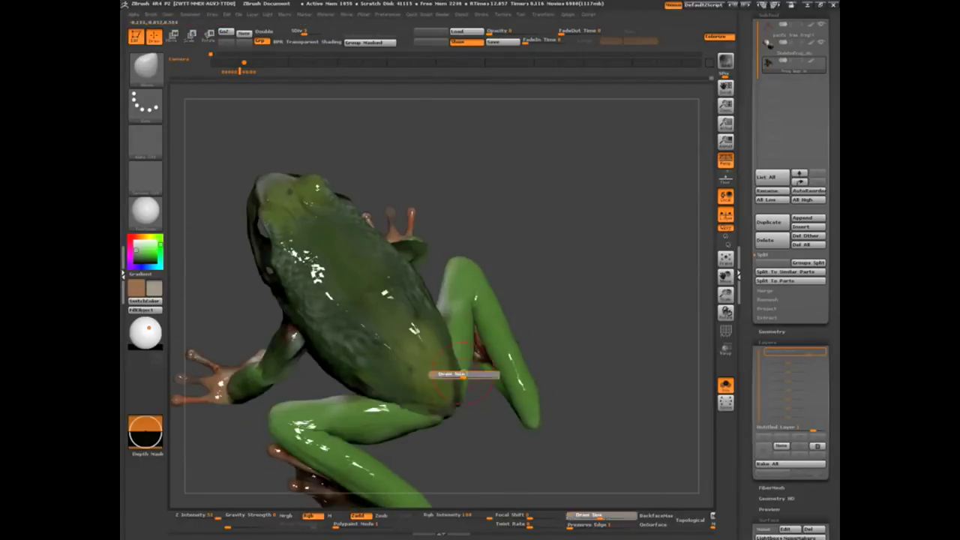